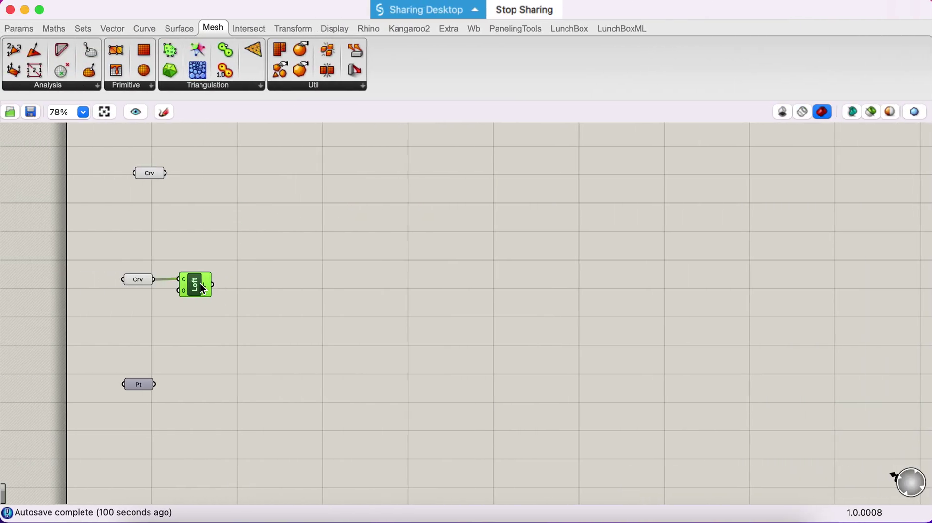
Step: Move the Loft component up and bring the unconnected curve parameter down closer above it
drag(203, 290, 203, 262)
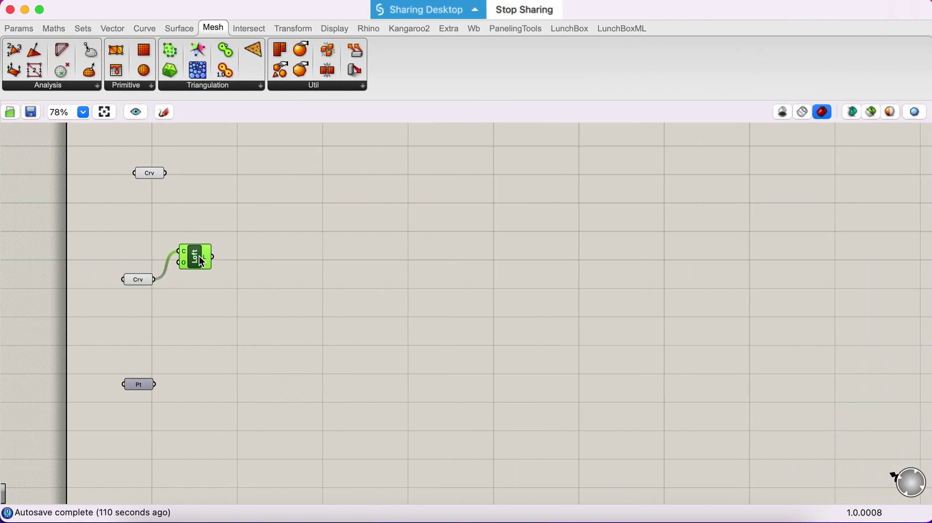
click(257, 264)
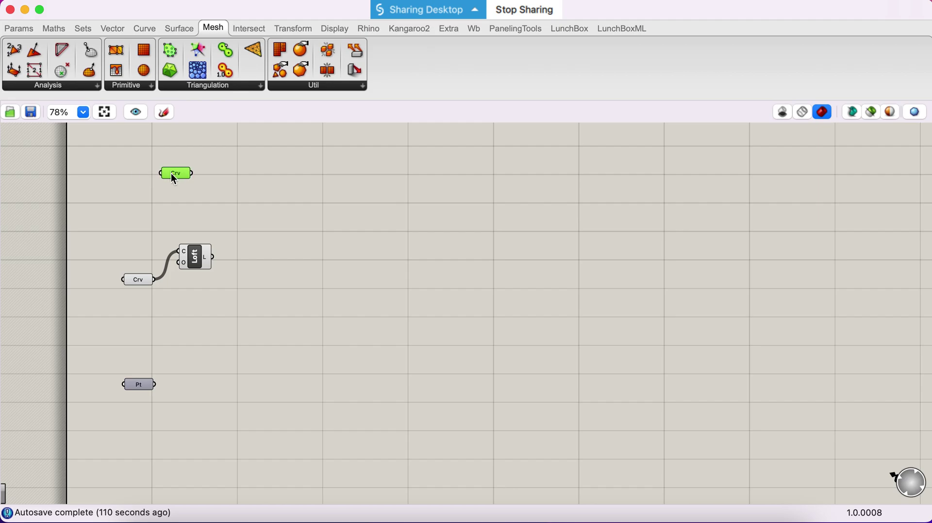
mouse_move(190, 199)
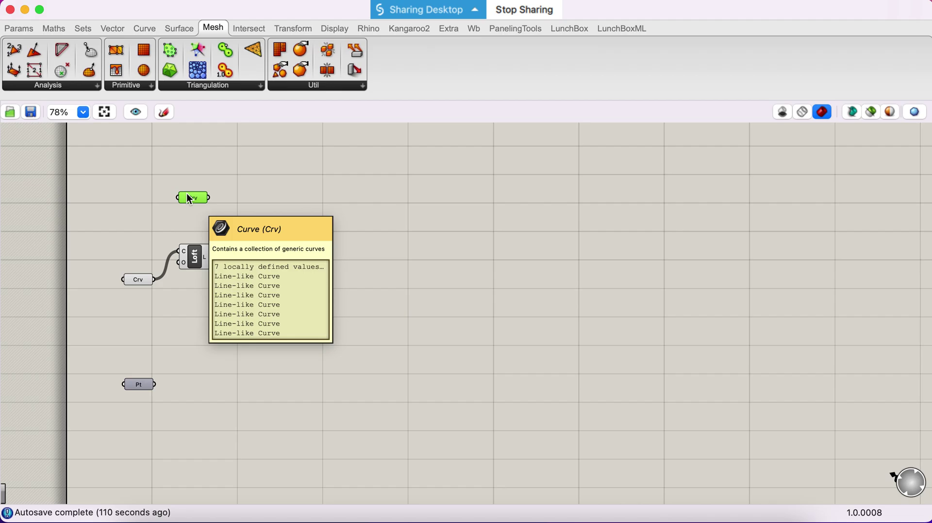
Step: Add a Project component to the canvas, placed to the right of the curve parameter and the Loft
double_click(344, 223)
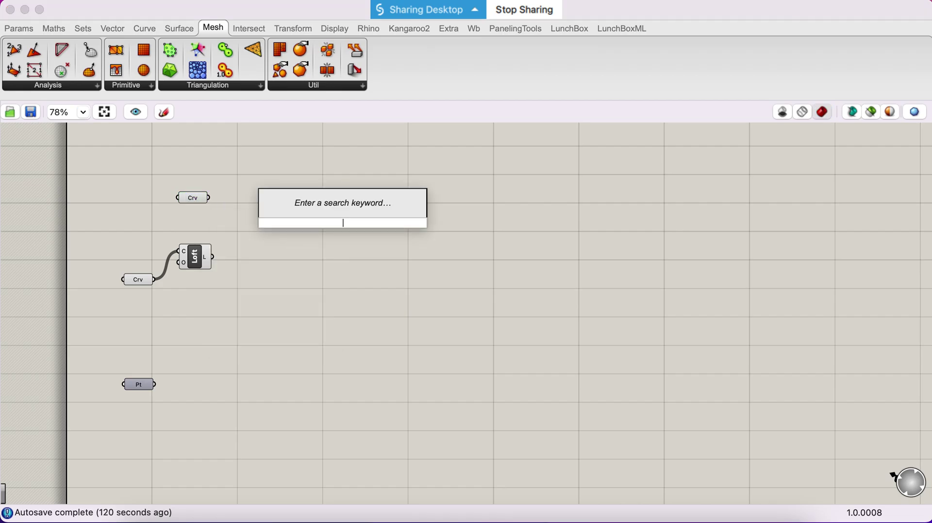
text(proj)
key(Return)
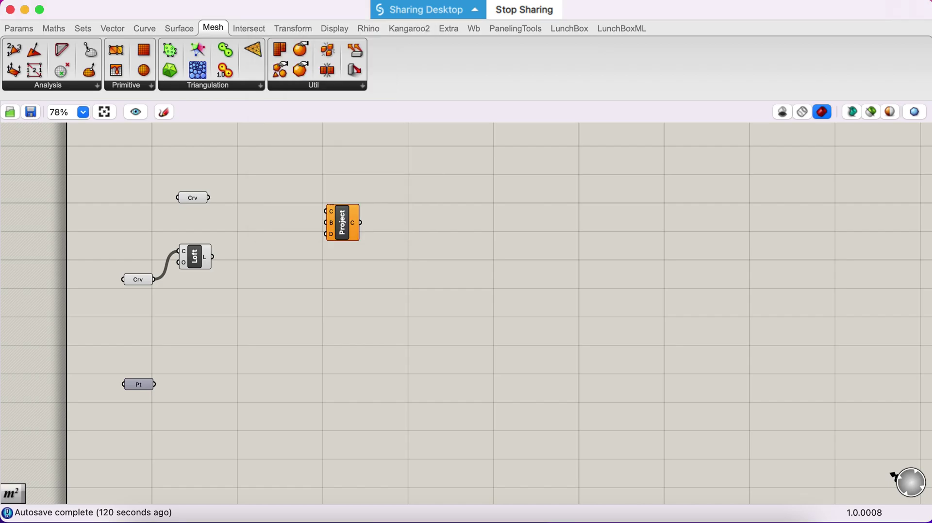
click(339, 236)
scroll(337, 238, up, 2)
scroll(339, 240, up, 3)
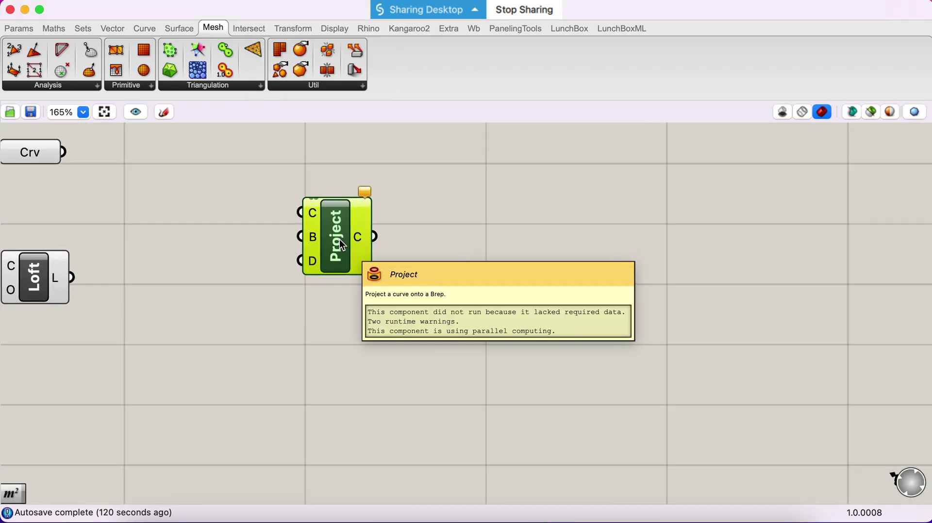
Step: Connect the upper curve parameter to Project's curve input and the Loft output to its Brep input, moving Project closer to them
scroll(340, 240, left, 3)
scroll(341, 235, up, 2)
scroll(341, 234, up, 2)
scroll(341, 234, left, 3)
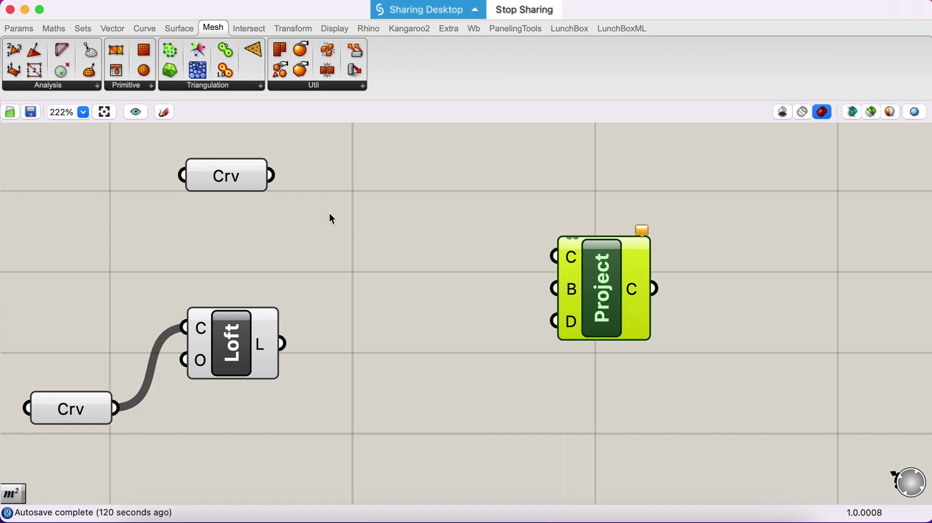
mouse_move(281, 179)
mouse_down()
mouse_move(518, 229)
mouse_move(571, 259)
mouse_up()
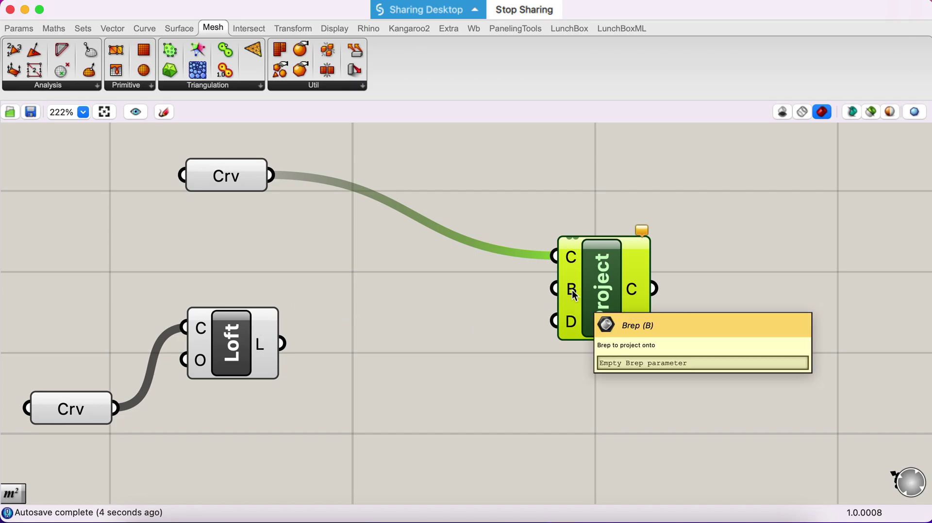
drag(284, 345, 605, 307)
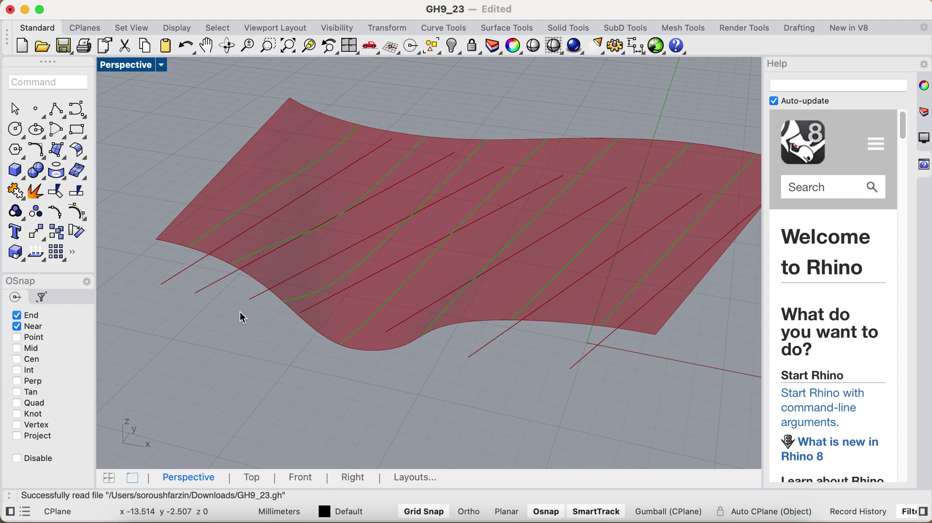
scroll(367, 222, down, 10)
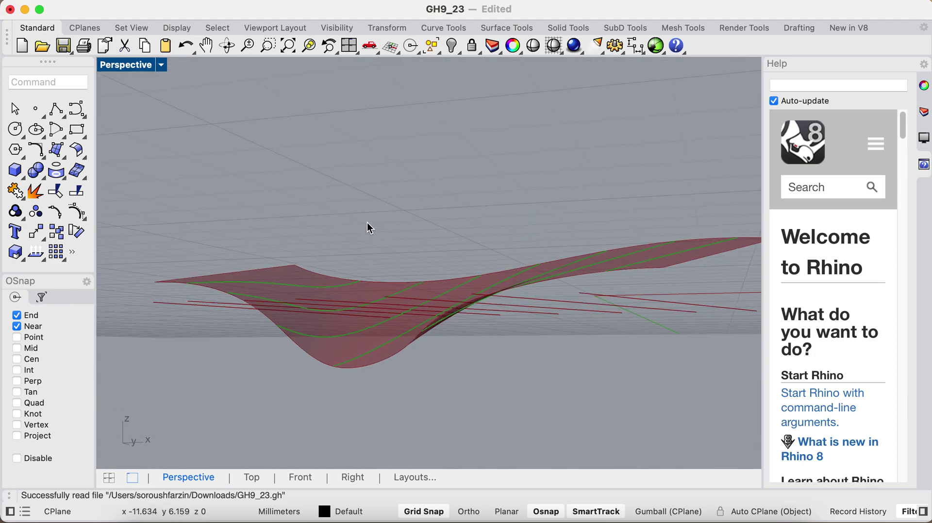
scroll(367, 223, up, 10)
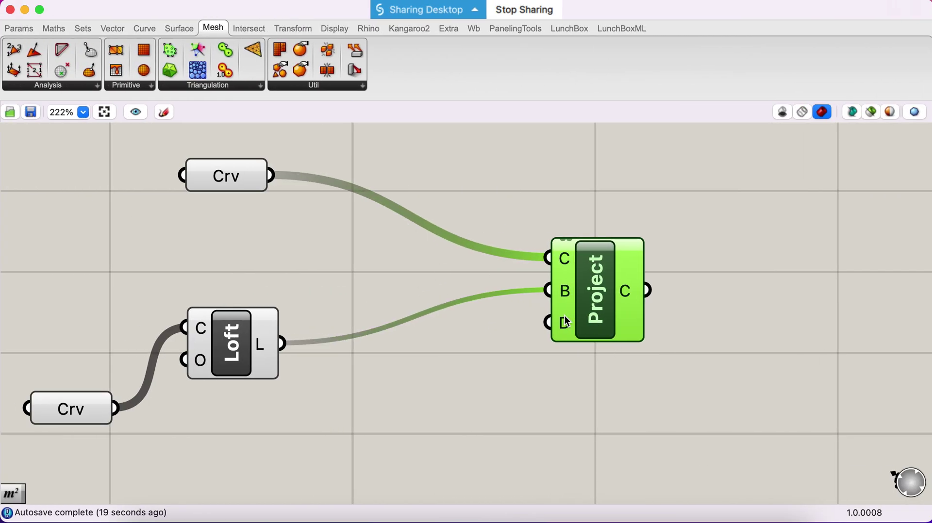
drag(567, 321, 469, 275)
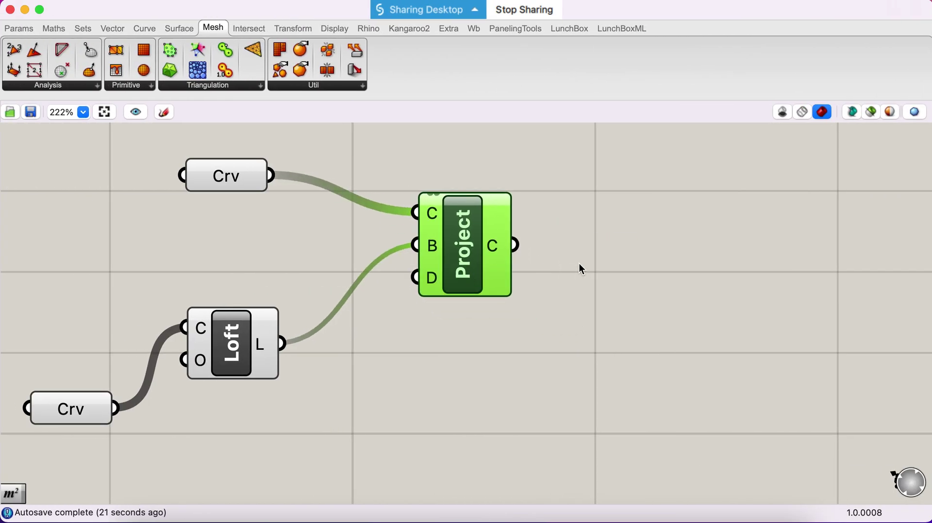
Step: Add a List Item component and place it to the right of the Project component
scroll(651, 265, right, 2)
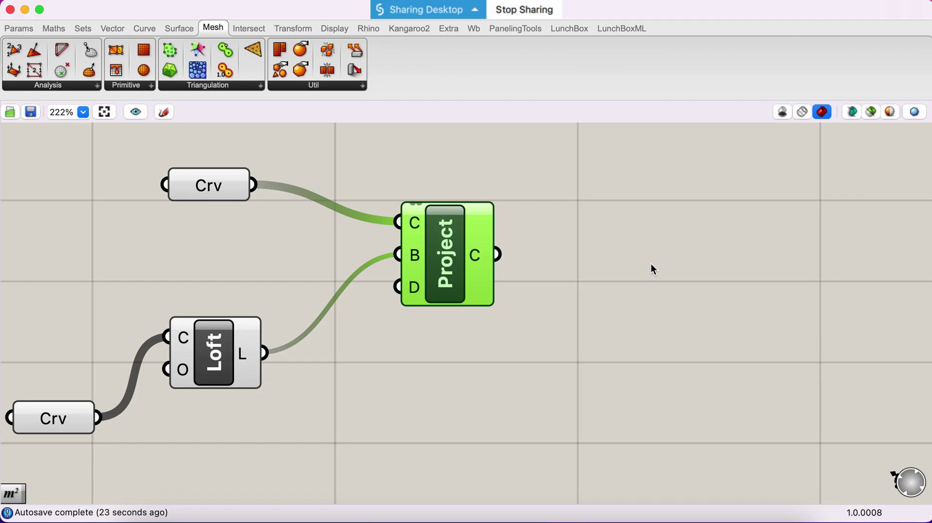
double_click(662, 263)
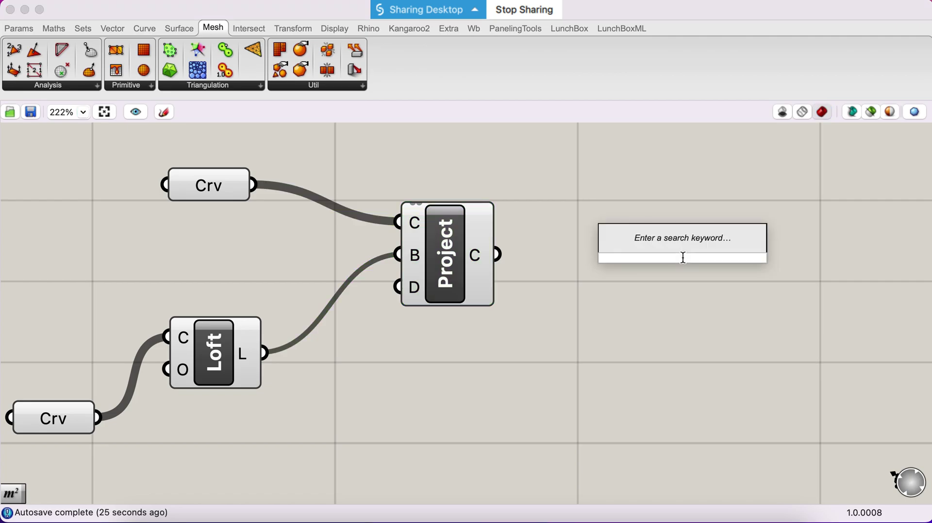
text(ite)
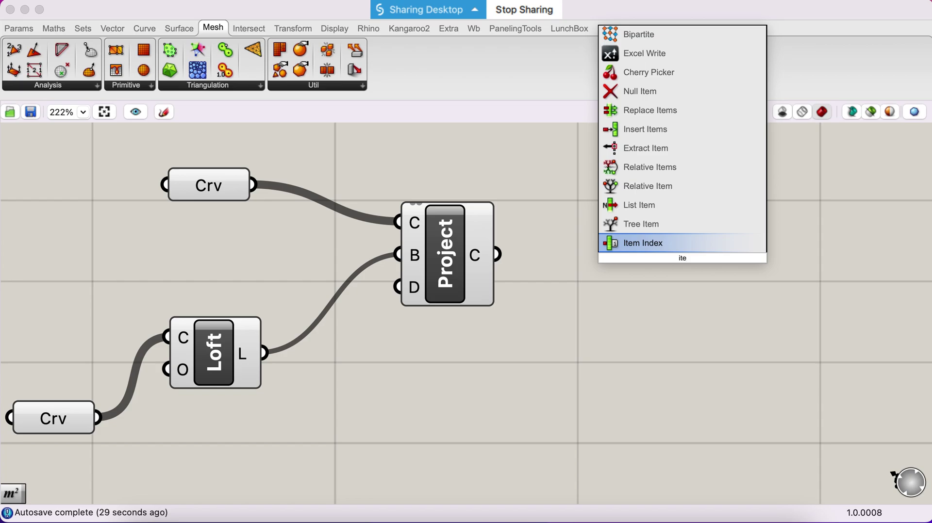
key(Up)
key(Up)
key(Return)
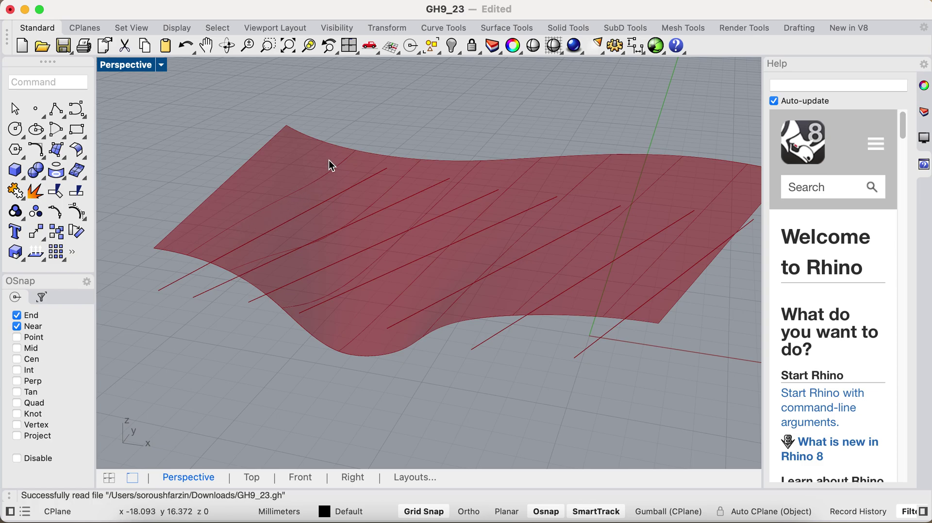
key(ctrl+Left)
drag(681, 253, 624, 307)
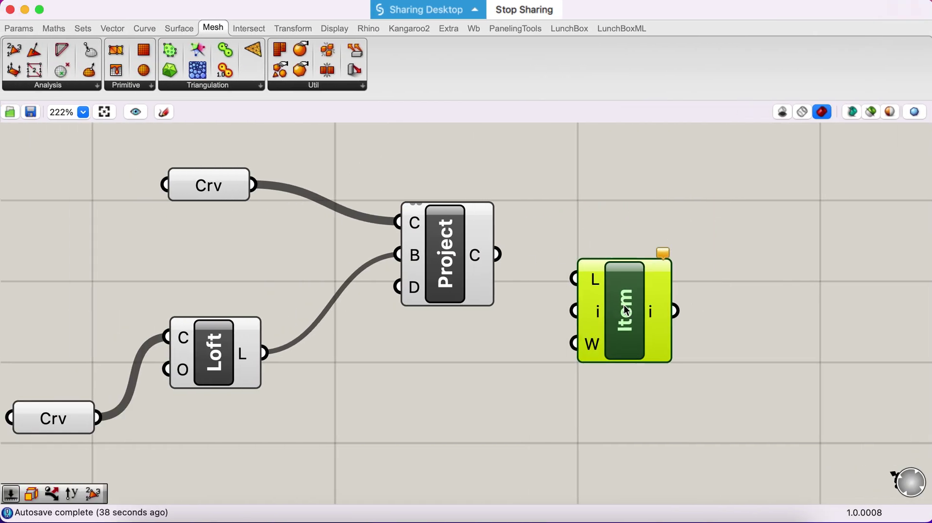
Step: Connect the projected curves from the Project component to the List input of List Item
scroll(624, 307, right, 3)
drag(399, 264, 364, 262)
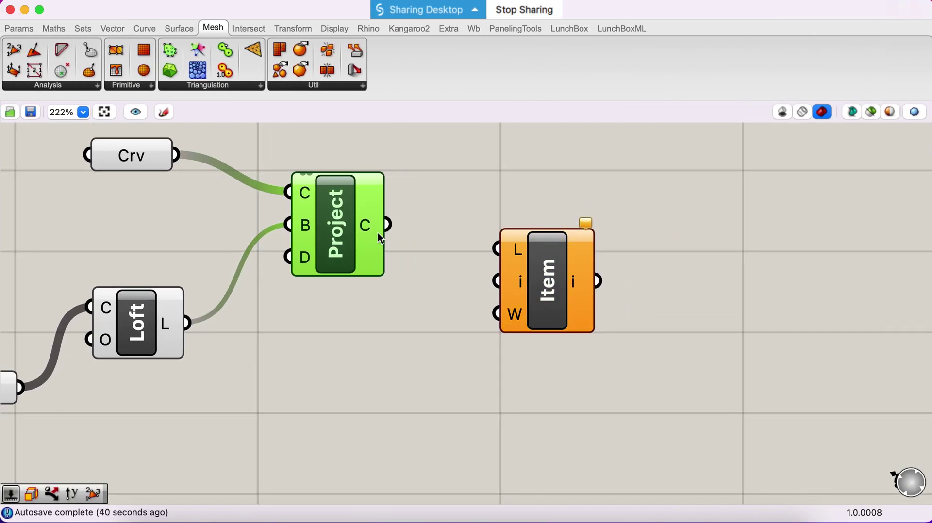
drag(387, 225, 521, 279)
scroll(510, 333, right, 2)
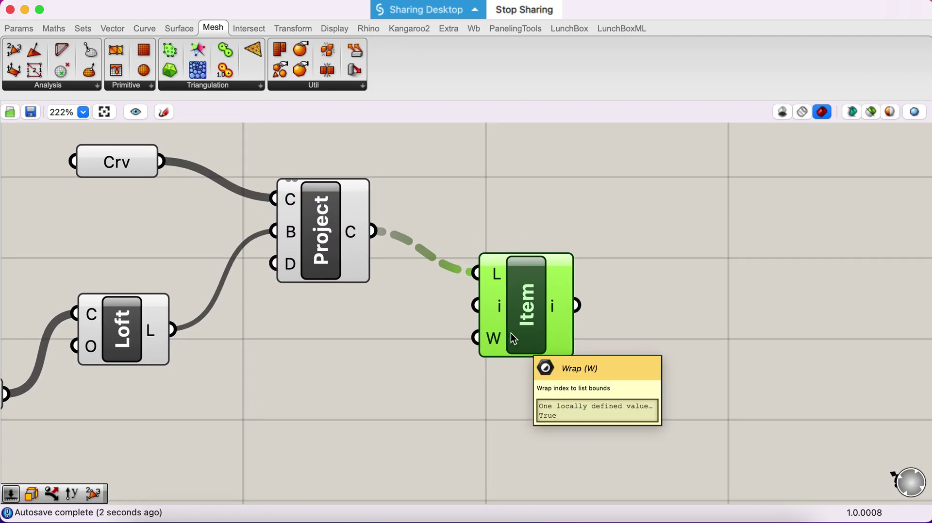
mouse_move(356, 237)
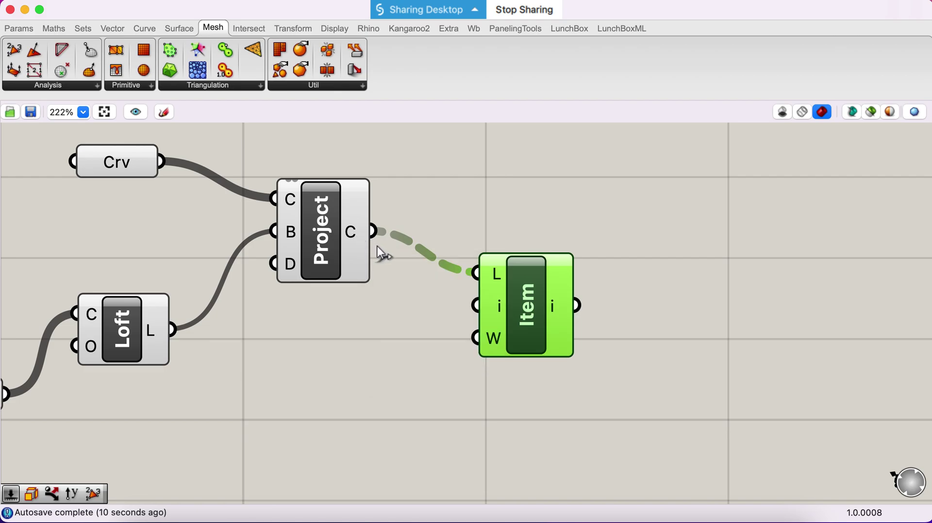
mouse_move(556, 304)
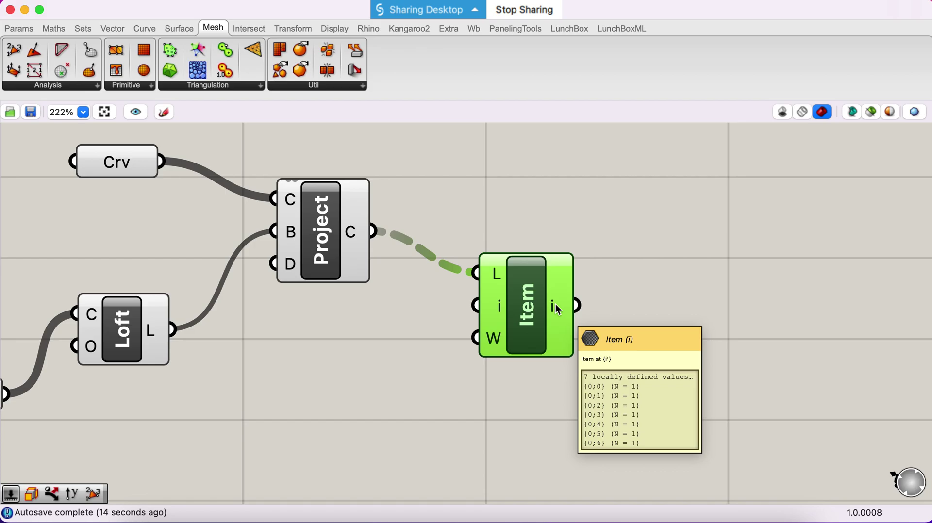
Step: Flatten the List input of the List Item component and move the component slightly closer to Project
right_click(494, 281)
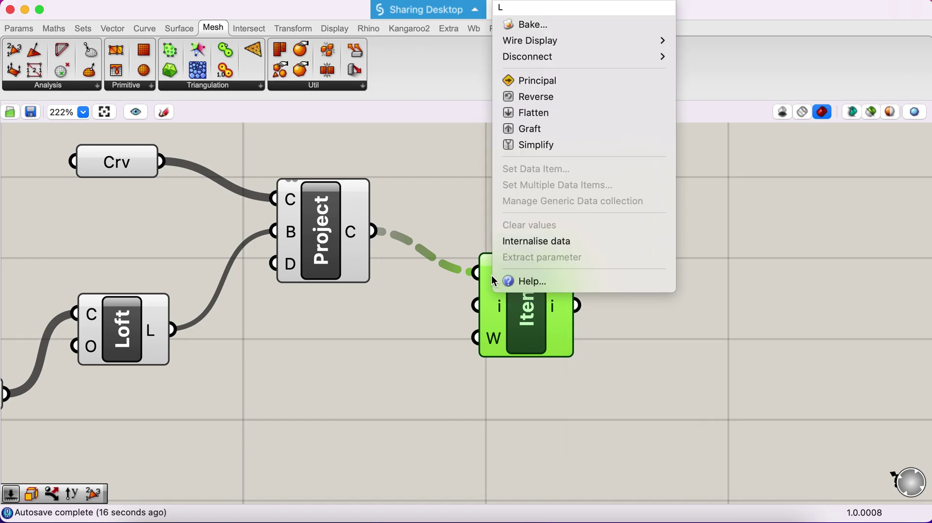
click(532, 113)
mouse_move(559, 316)
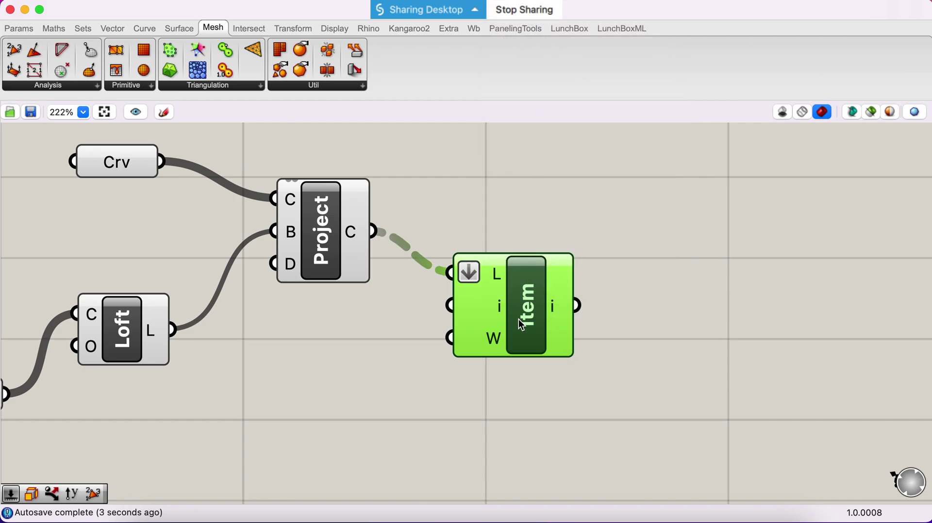
mouse_move(518, 319)
mouse_down()
mouse_move(517, 306)
mouse_move(502, 322)
mouse_up()
Step: Add a Surface Split component and place it to the lower right of List Item
double_click(685, 297)
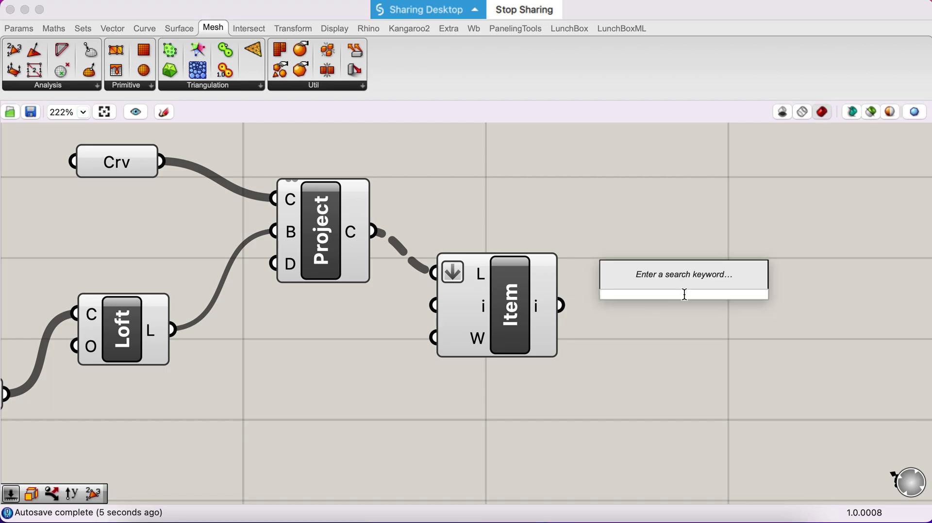
text(su)
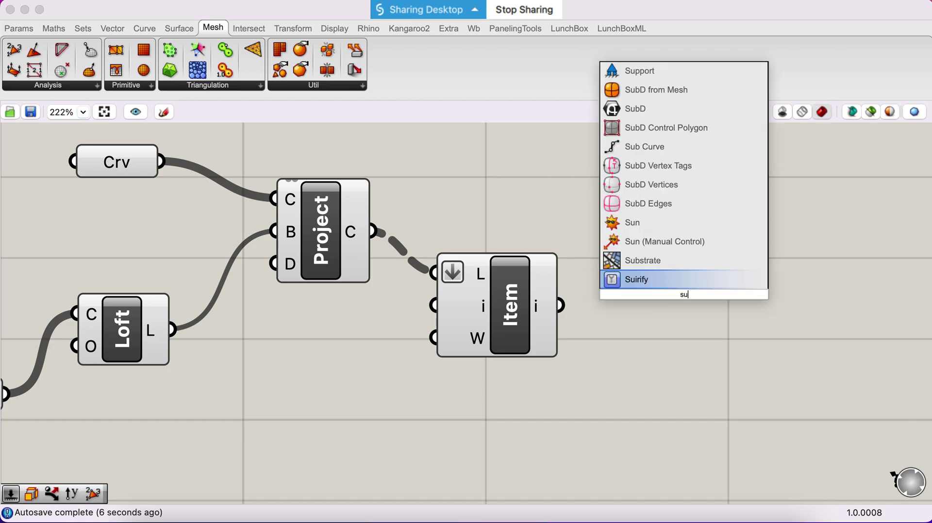
text(rfacw)
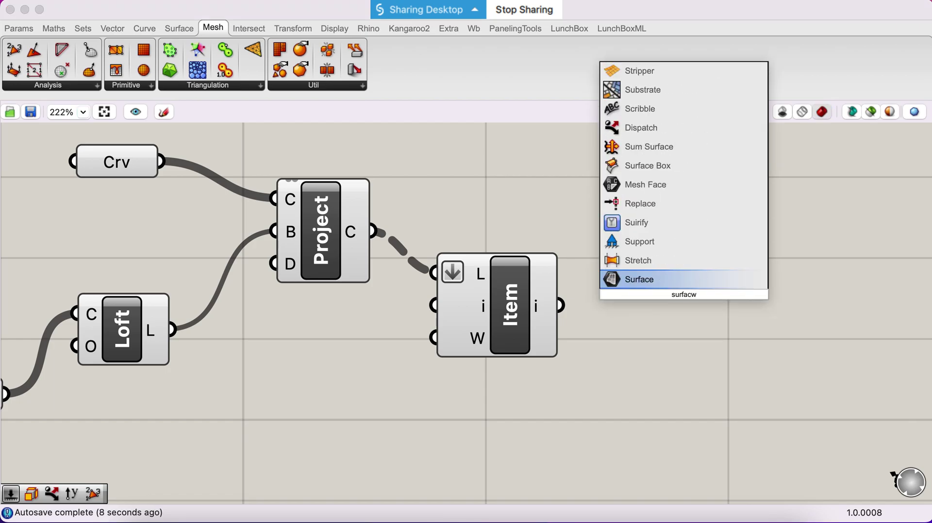
key(BackSpace)
key(BackSpace)
text(ce s)
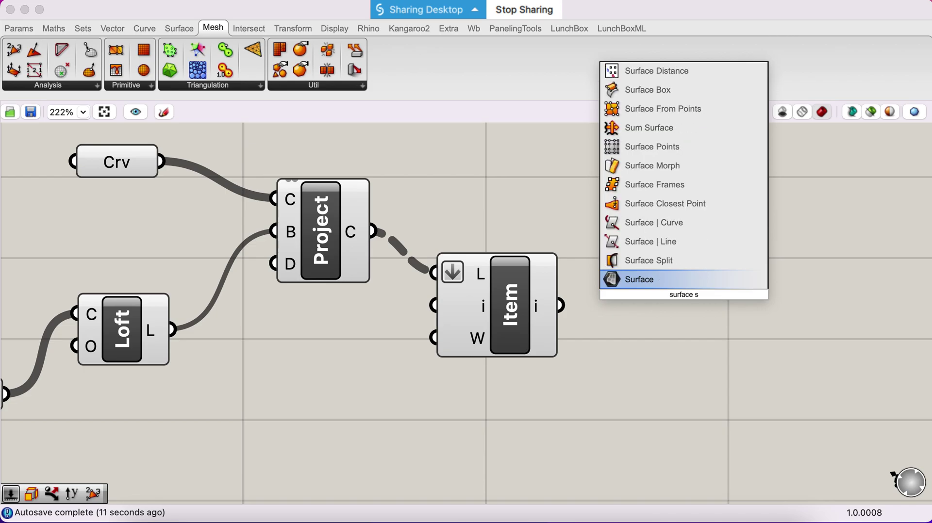
click(658, 260)
scroll(686, 311, right, 3)
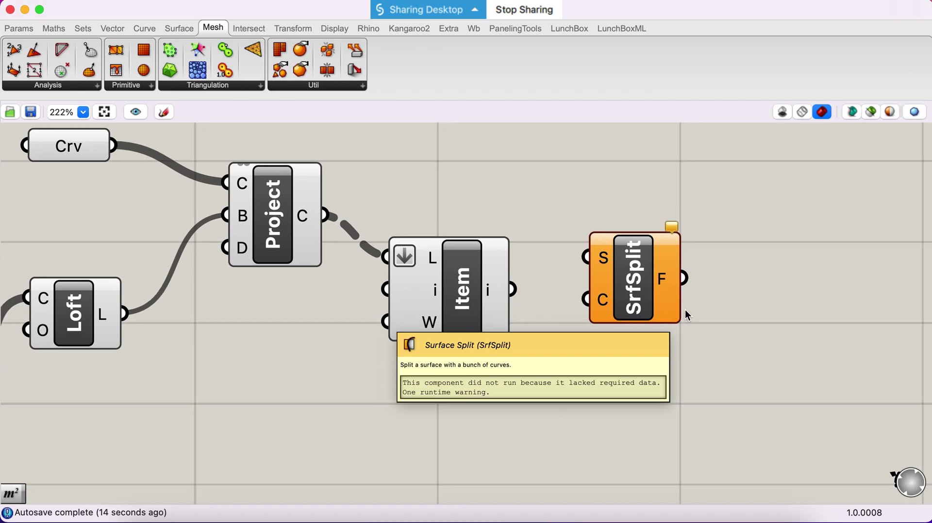
drag(667, 300, 678, 385)
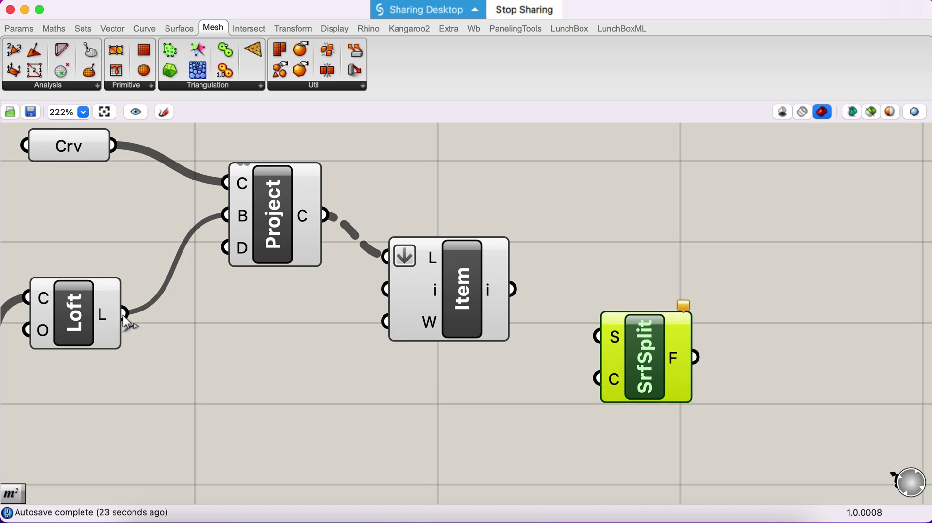
Step: Connect the Loft output to Surface Split's surface input and the List Item output to its curves input
drag(123, 315, 599, 336)
drag(455, 300, 453, 238)
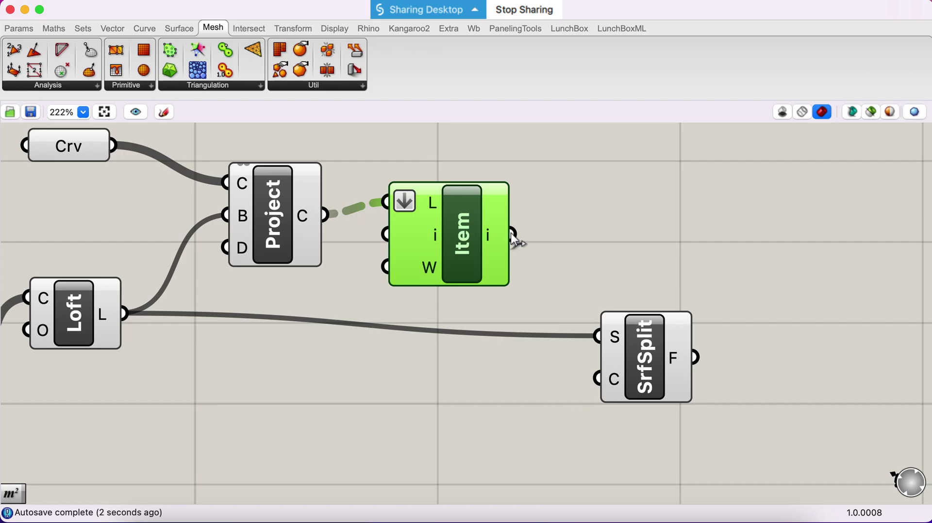
drag(511, 233, 596, 378)
key(ctrl+Right)
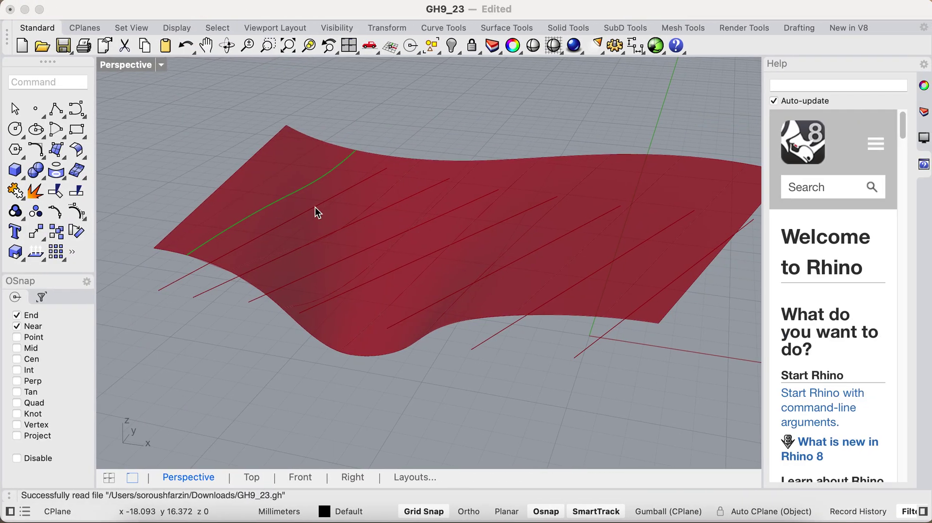
key(ctrl+Left)
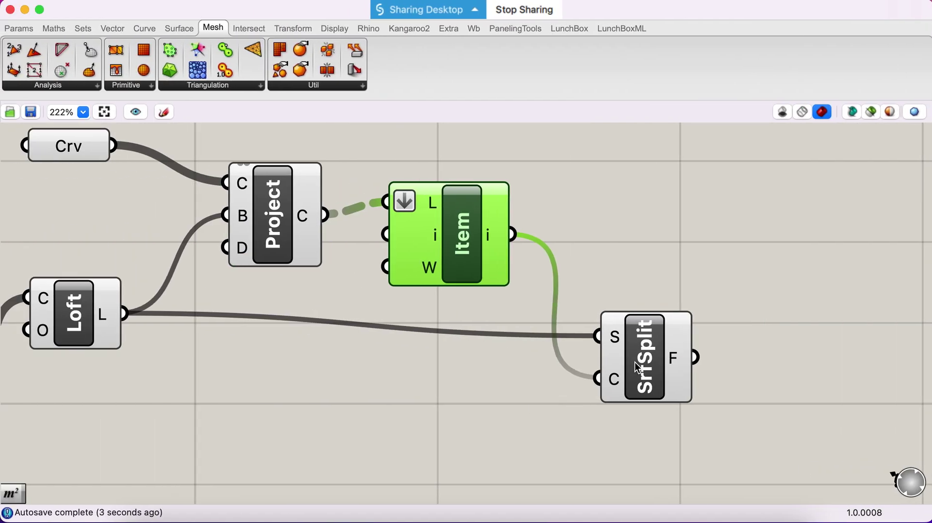
drag(637, 368, 624, 355)
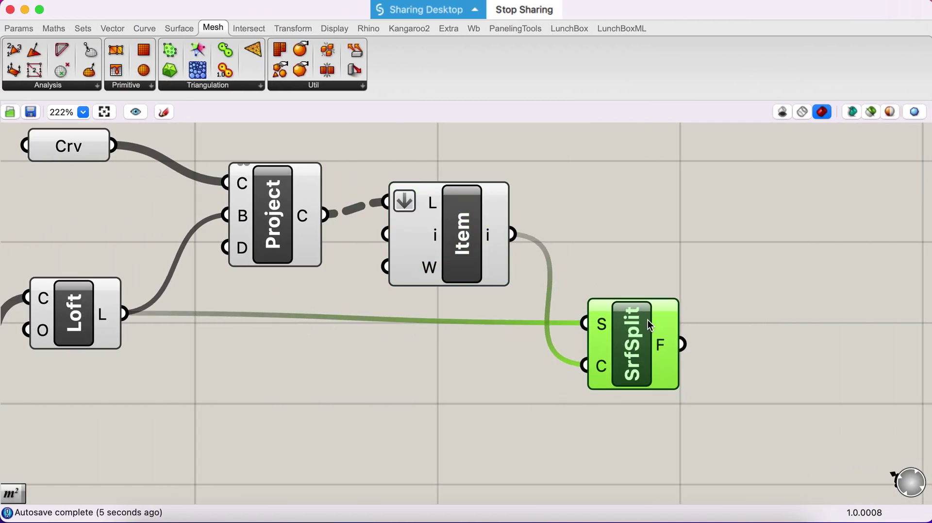
mouse_move(668, 347)
mouse_move(607, 325)
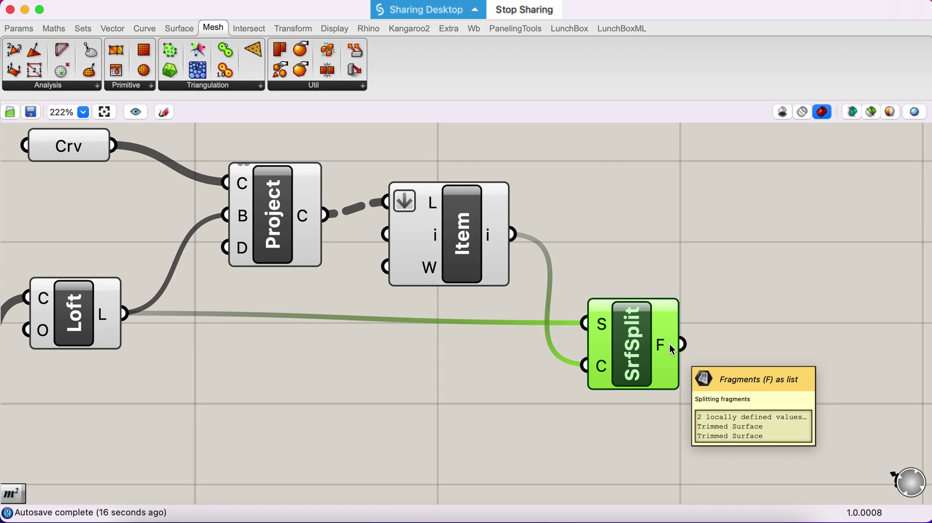
scroll(790, 326, right, 3)
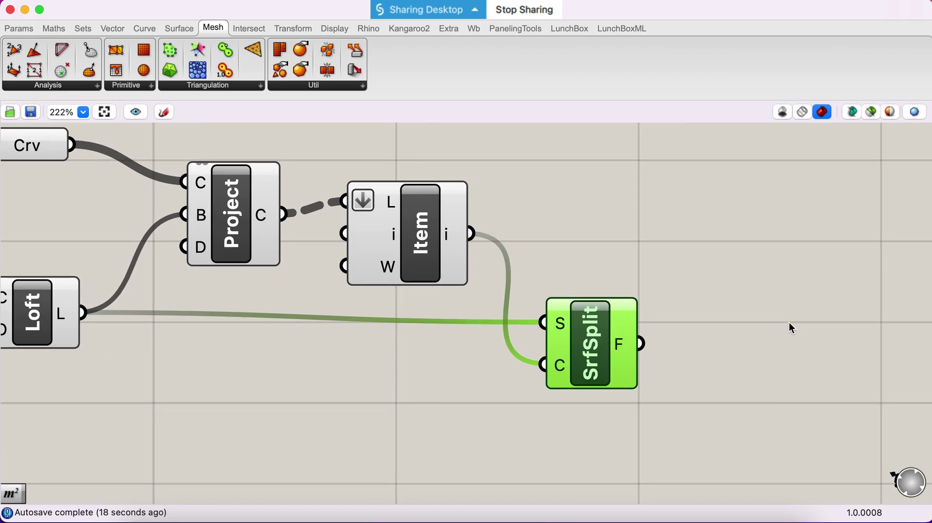
Step: Add a second List Item component beyond Surface Split and feed the split fragments output into its List input
scroll(788, 326, right, 2)
double_click(786, 325)
text(ite)
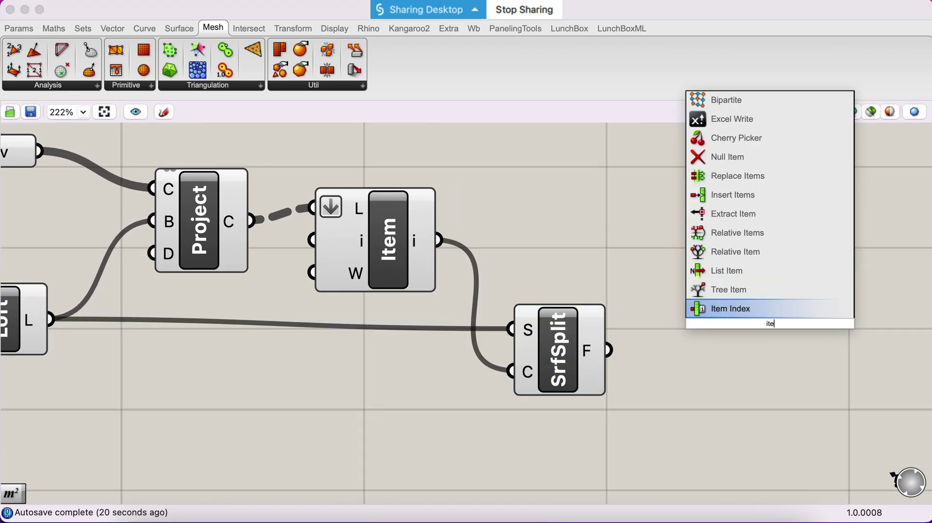
click(745, 276)
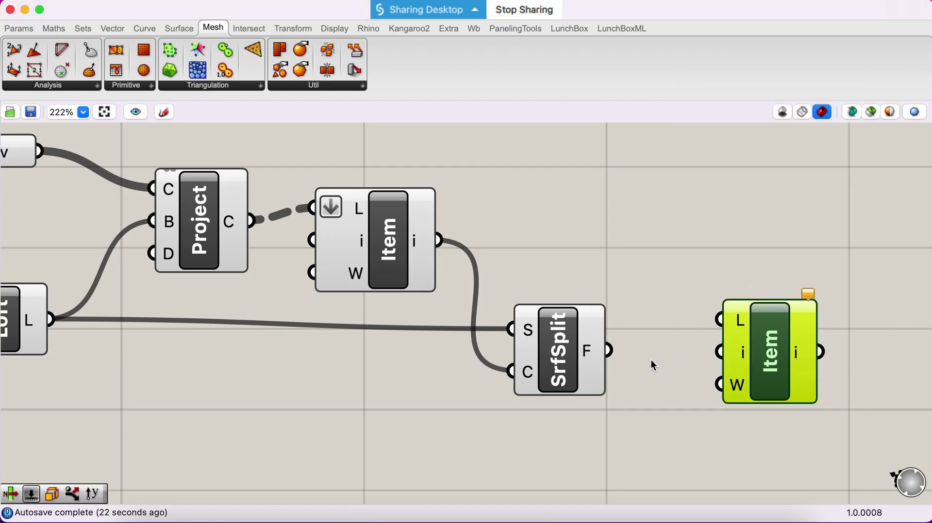
drag(612, 352, 757, 359)
drag(542, 362, 543, 330)
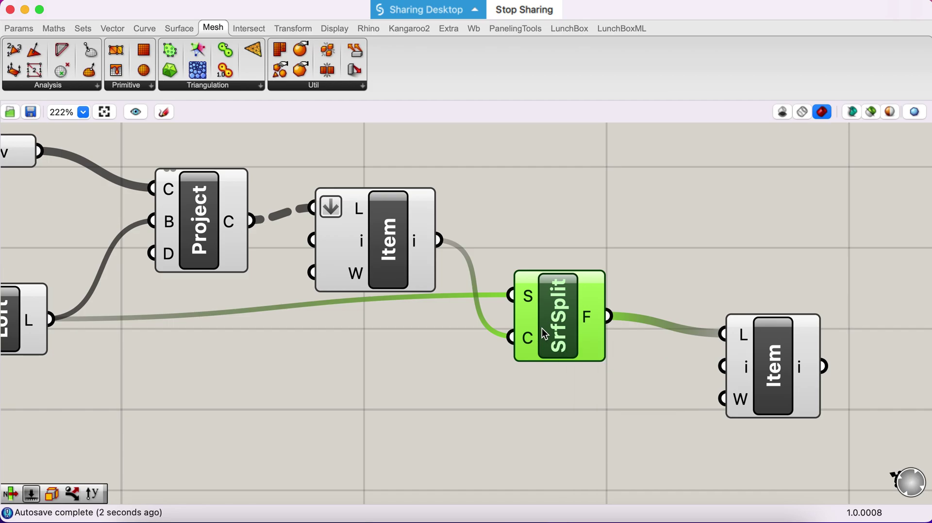
Step: Turn off the preview of the first List Item and Surface Split components and check the result in the Rhino viewport
click(636, 447)
drag(642, 421, 309, 172)
right_click(374, 223)
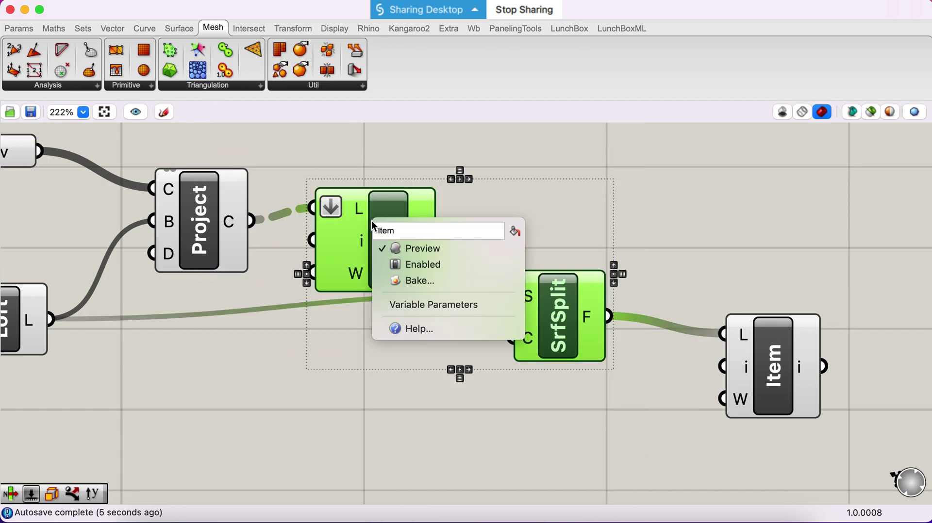
click(416, 252)
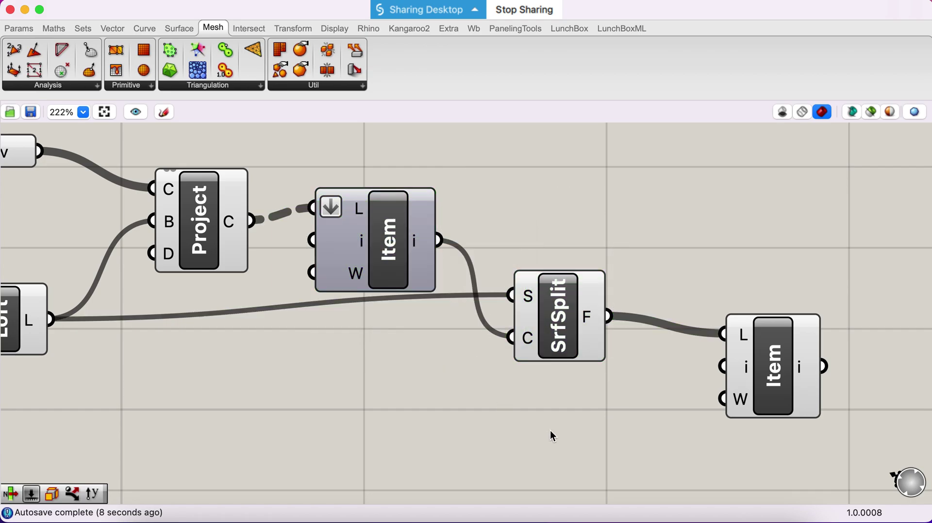
right_drag(561, 327, 556, 328)
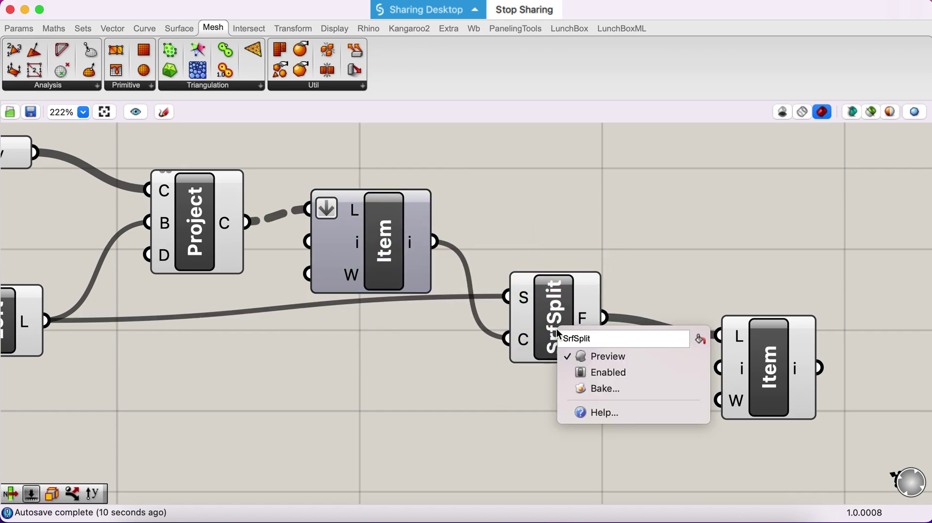
click(584, 355)
key(ctrl+Right)
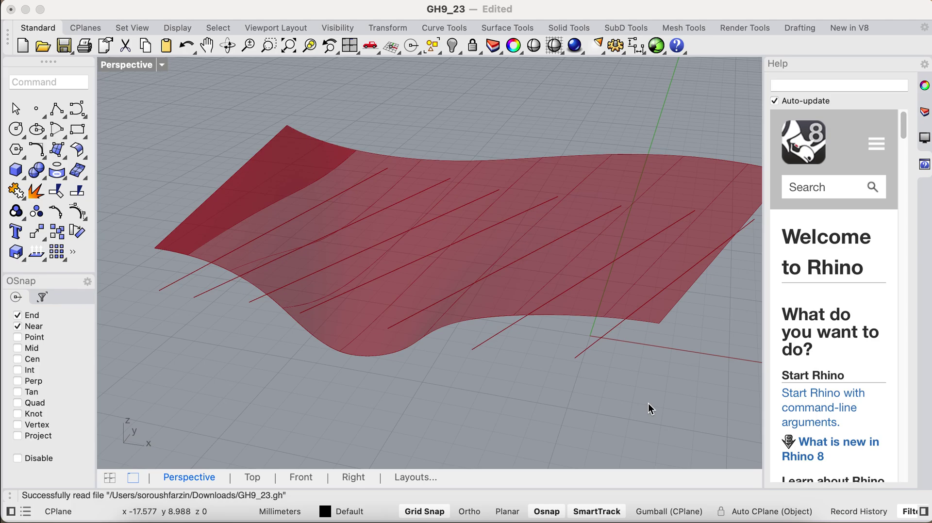
key(ctrl+Left)
Step: Add a number slider with value 1 as the second List Item's index and check the selected surface piece in Rhino
double_click(626, 424)
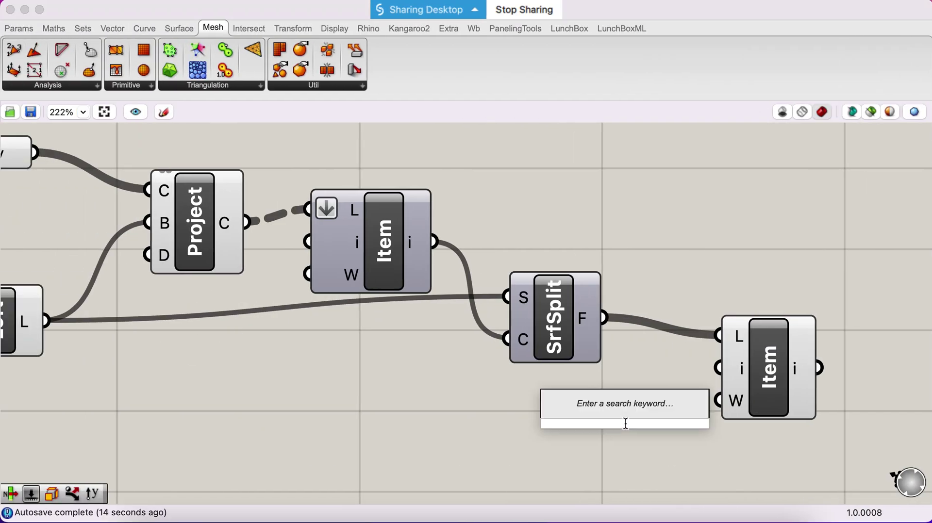
text(slider)
key(Return)
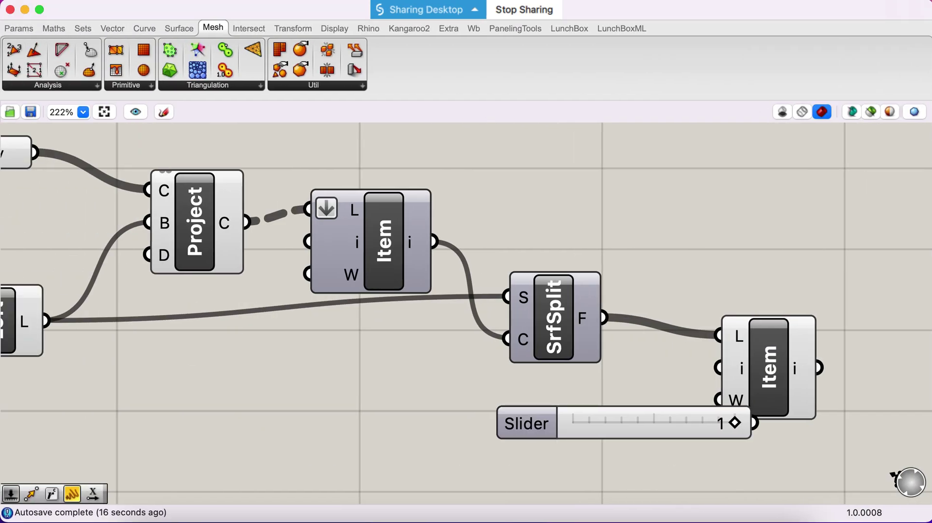
drag(621, 429, 523, 427)
drag(656, 422, 718, 369)
key(ctrl+Right)
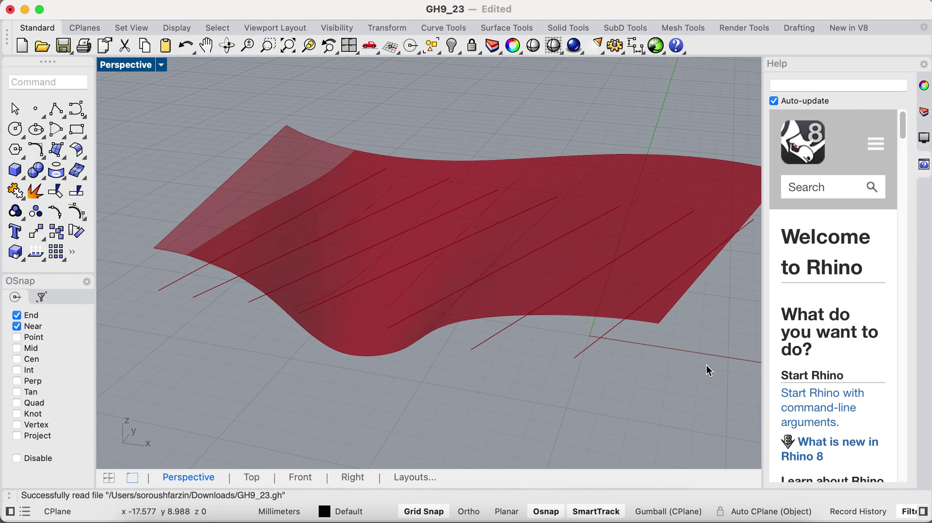
key(ctrl+Left)
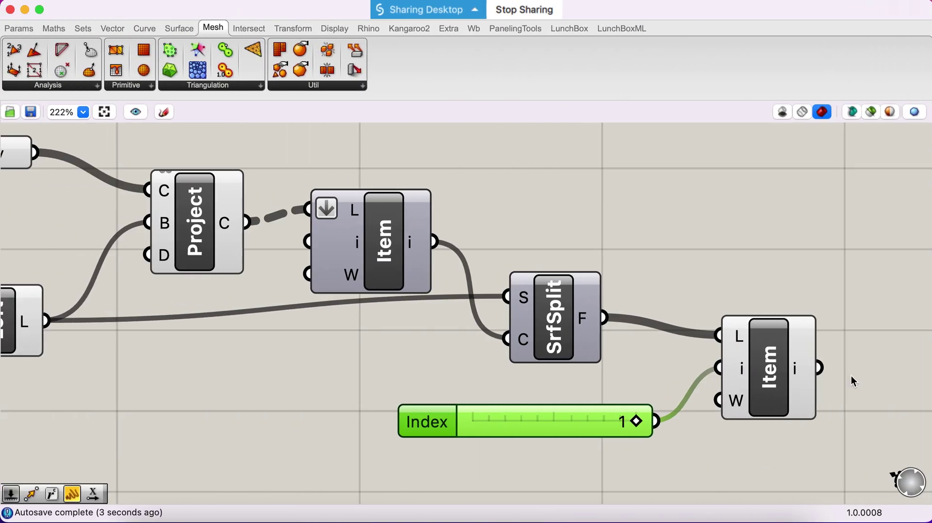